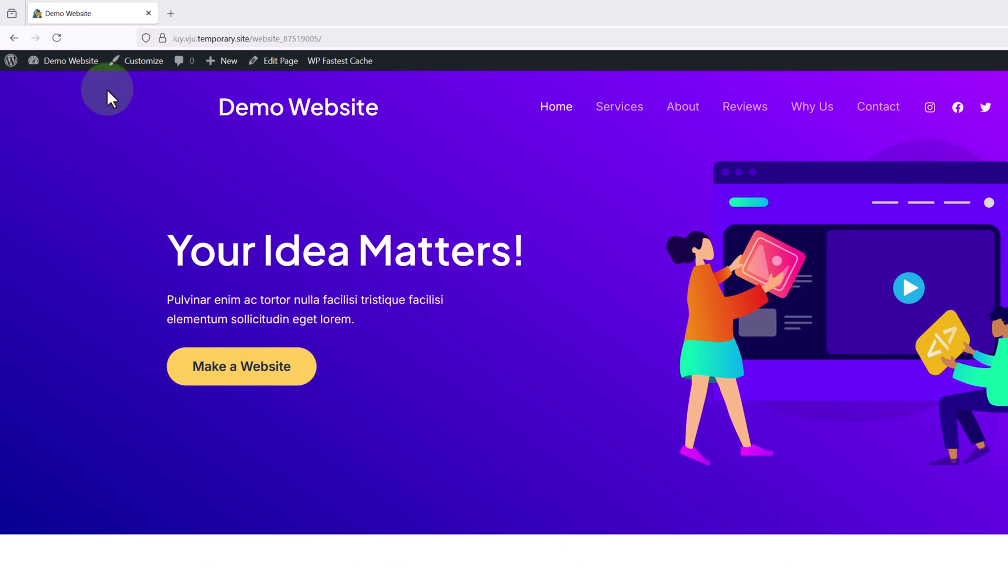
Step: Search the plugin directory for 'wp reset', then install and activate WP Reset
{"action": "left_click", "coordinate": [96, 63]}
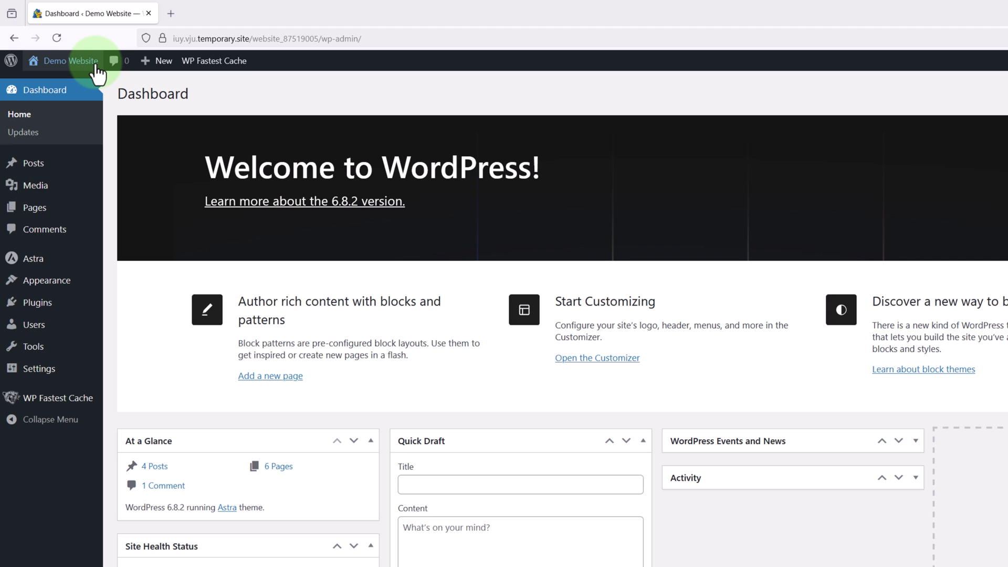
{"action": "mouse_move", "coordinate": [52, 312]}
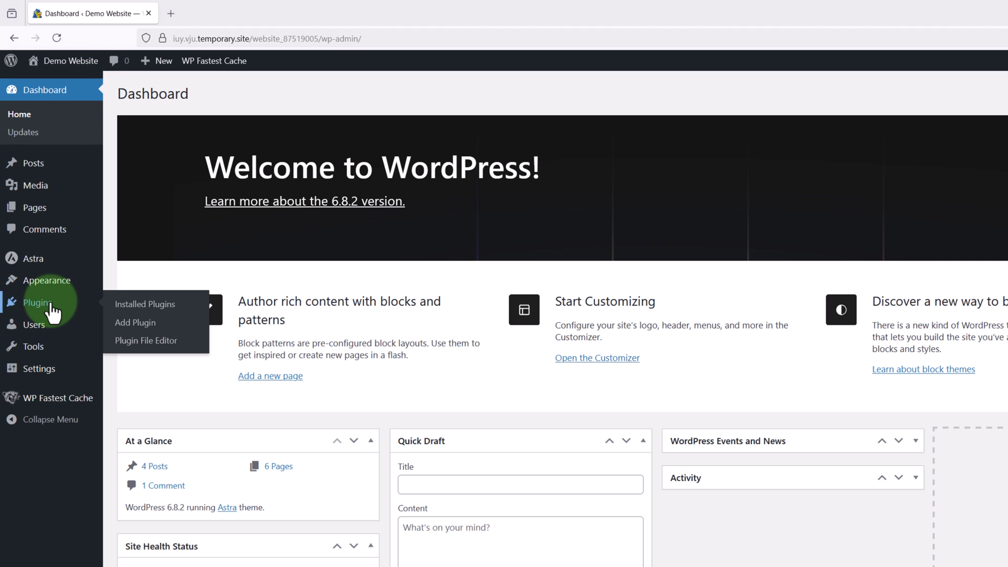
{"action": "left_click", "coordinate": [142, 326]}
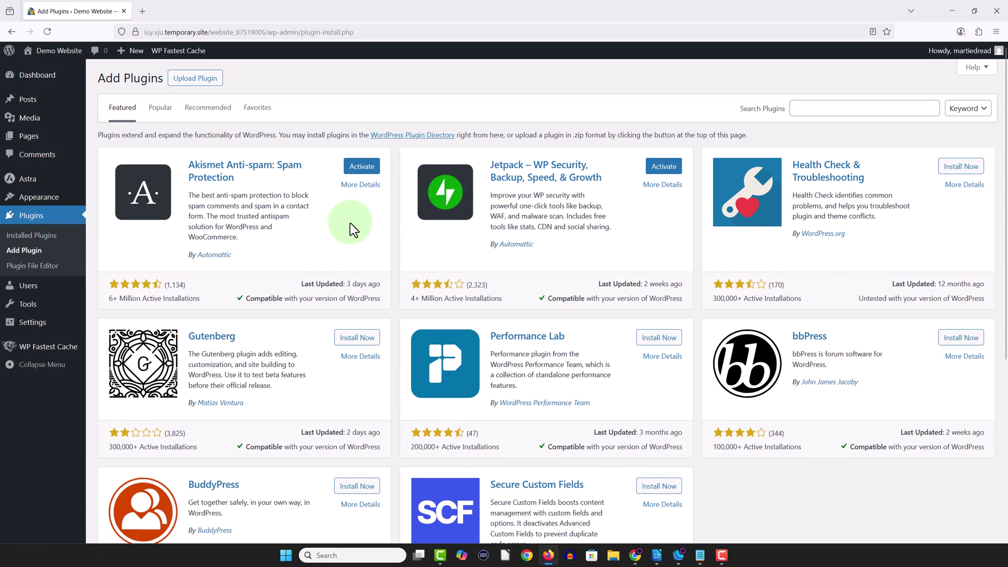
{"action": "left_click", "coordinate": [793, 108]}
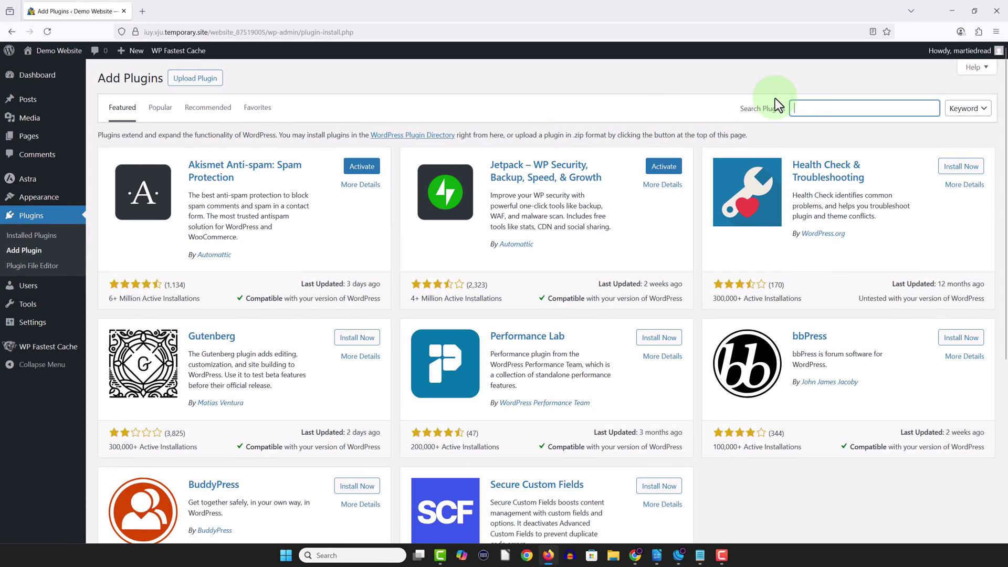
{"action": "type", "text": "wp reset"}
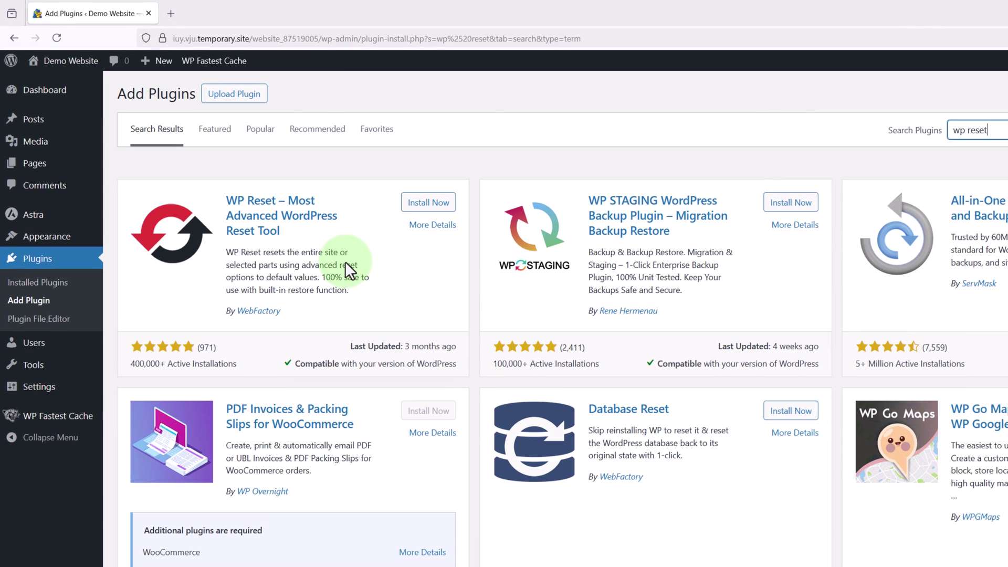
{"action": "left_click", "coordinate": [420, 203]}
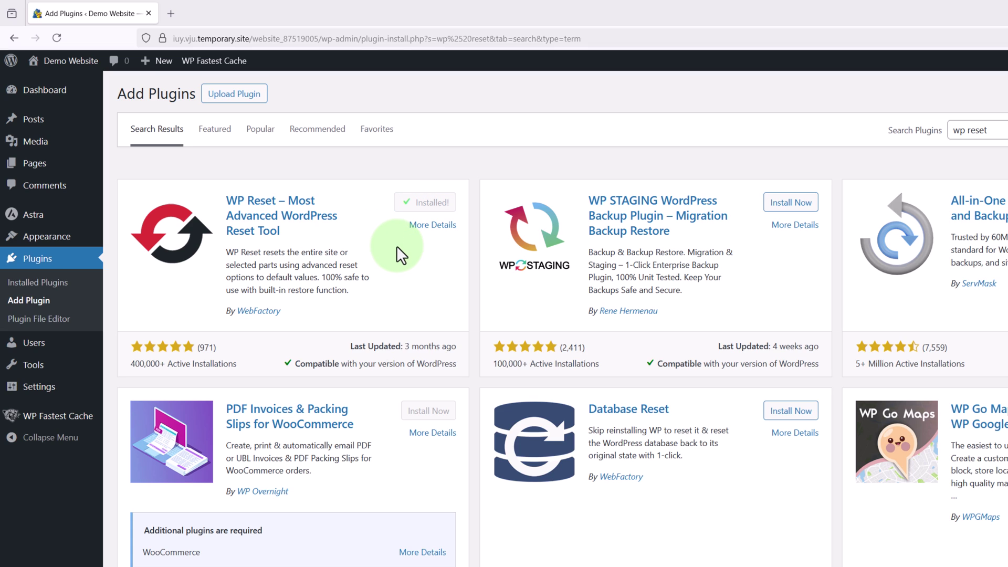
{"action": "left_click", "coordinate": [428, 208]}
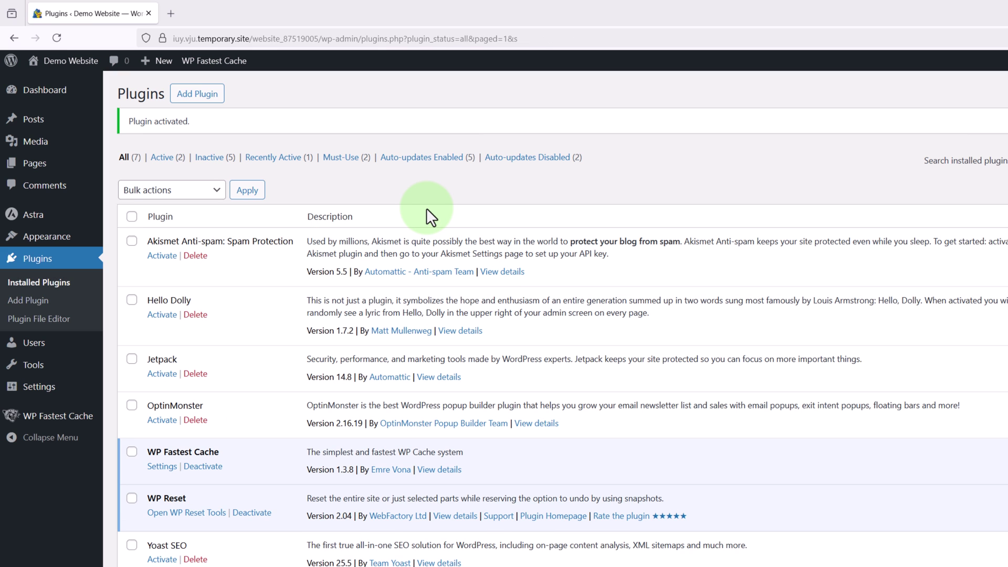
{"action": "mouse_move", "coordinate": [45, 369]}
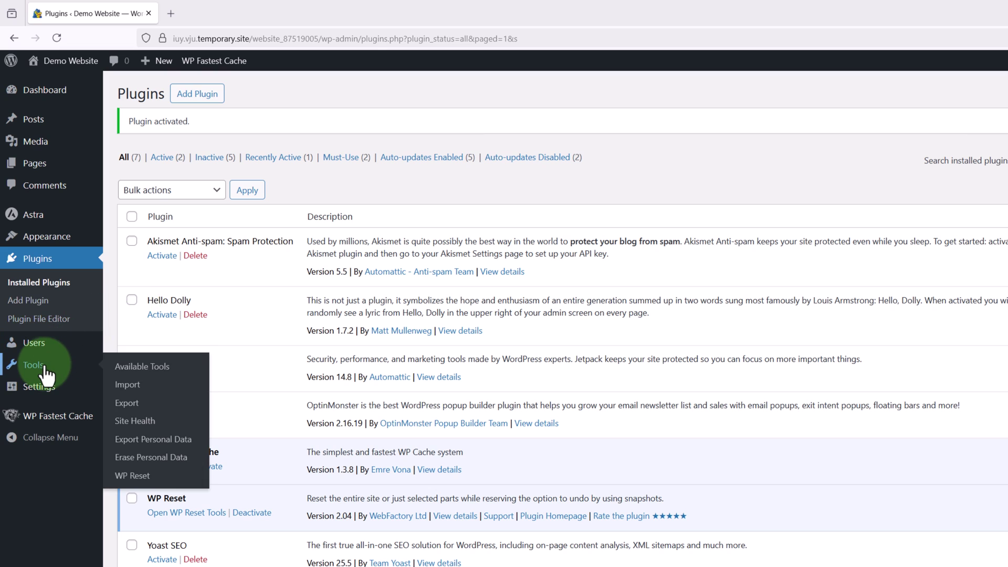
Step: Open the Tools > WP Reset page and scroll down to the Site Reset section
{"action": "left_click", "coordinate": [144, 477]}
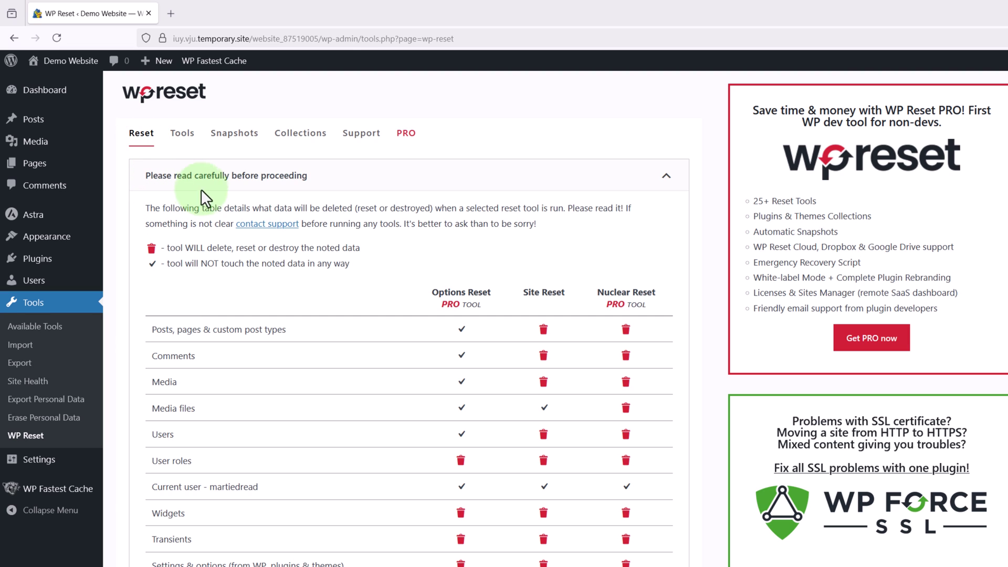
{"action": "scroll", "coordinate": [235, 224], "scroll_direction": "down", "scroll_amount": 5}
{"action": "scroll", "coordinate": [235, 223], "scroll_direction": "down", "scroll_amount": 13}
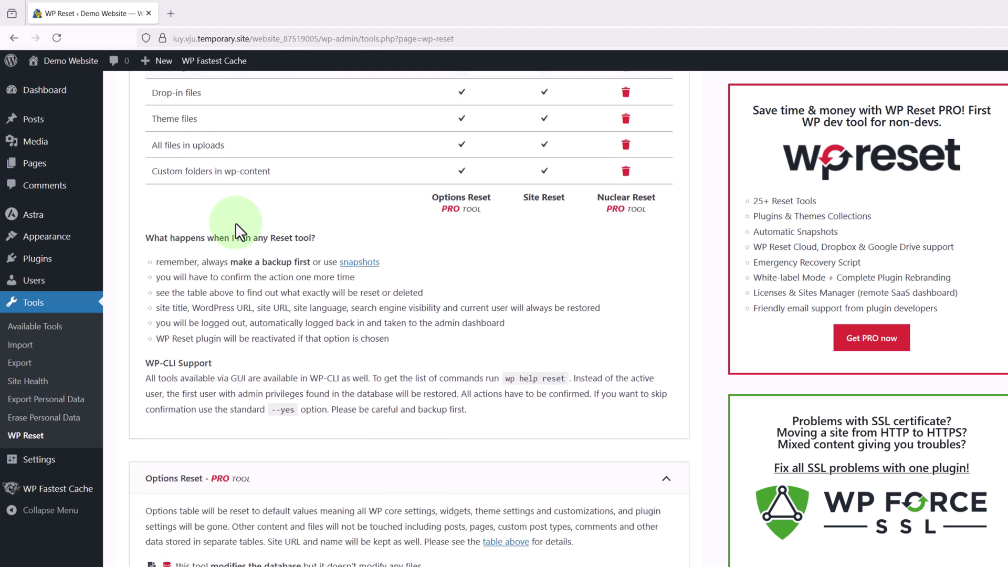
{"action": "scroll", "coordinate": [236, 224], "scroll_direction": "down", "scroll_amount": 4}
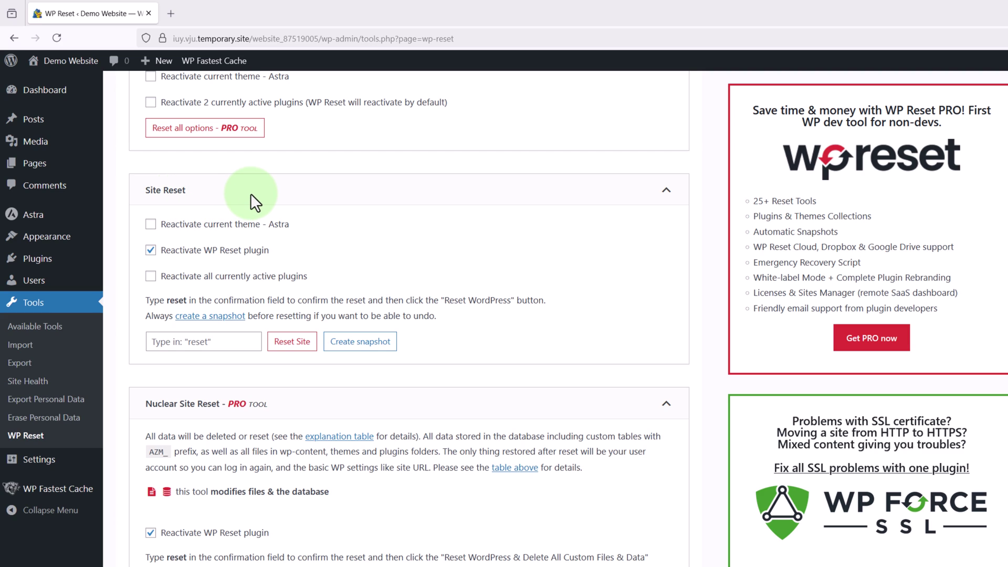
Step: Create a site snapshot named 'website backup'
{"action": "left_click", "coordinate": [361, 348]}
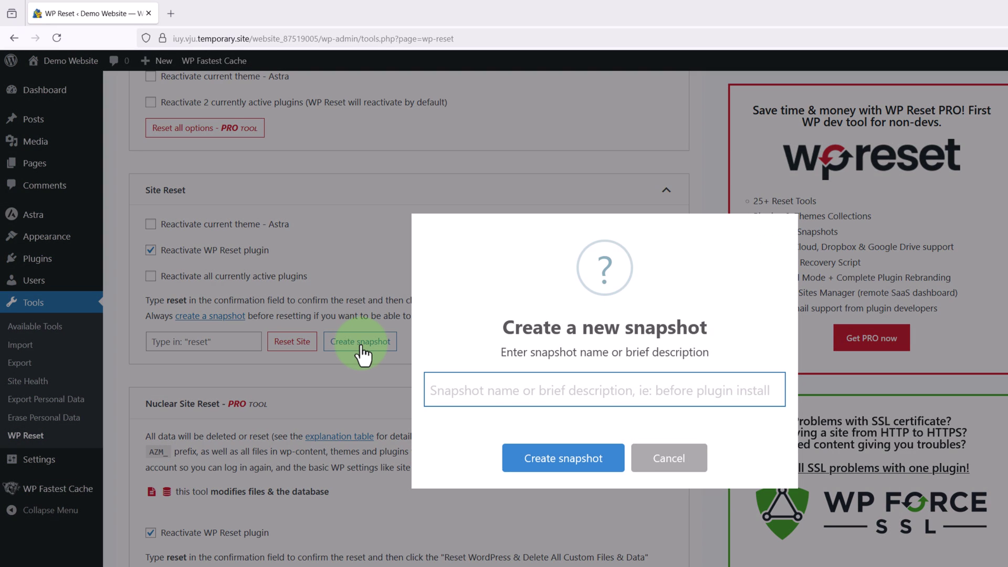
{"action": "type", "text": "website "}
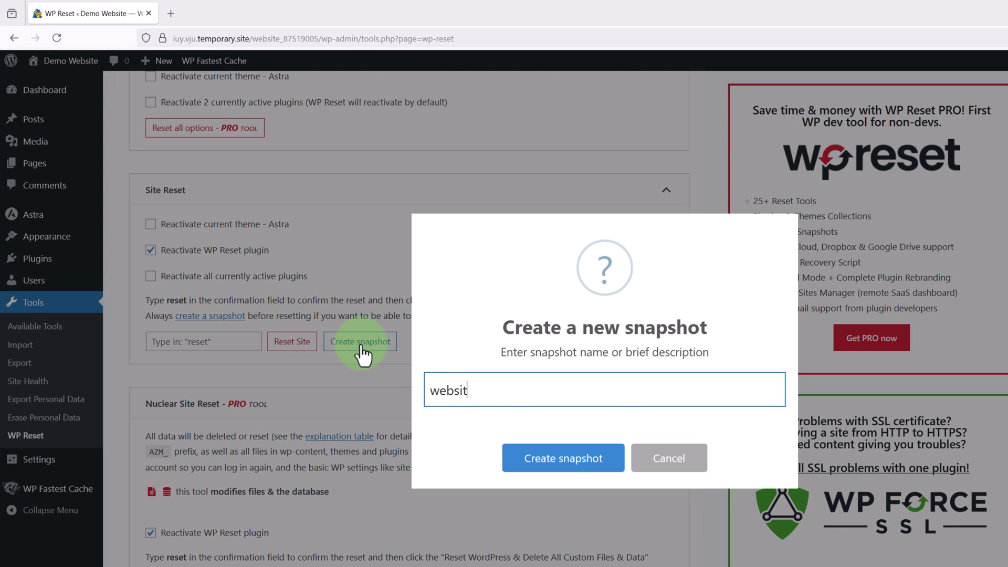
{"action": "type", "text": "backup"}
{"action": "left_click", "coordinate": [519, 457]}
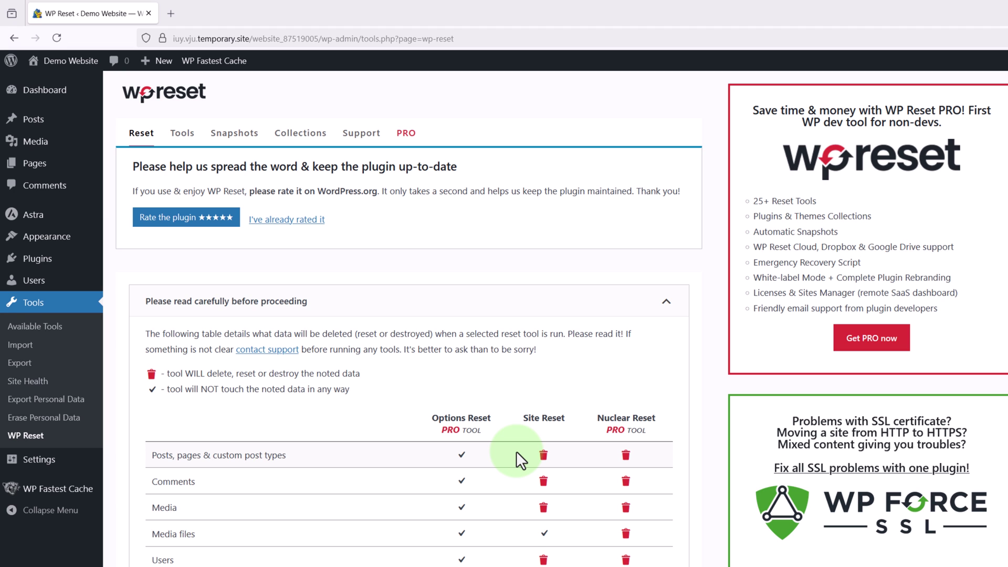
Step: Disable WP Reset reactivation, enter 'reset' as confirmation, and reset the site to defaults
{"action": "scroll", "coordinate": [516, 452], "scroll_direction": "down", "scroll_amount": 10}
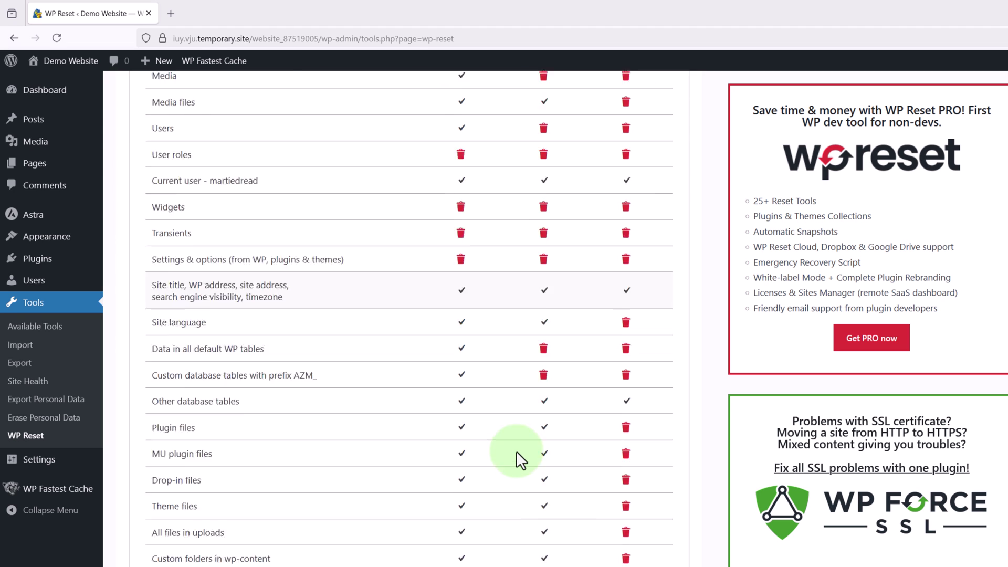
{"action": "scroll", "coordinate": [516, 451], "scroll_direction": "down", "scroll_amount": 12}
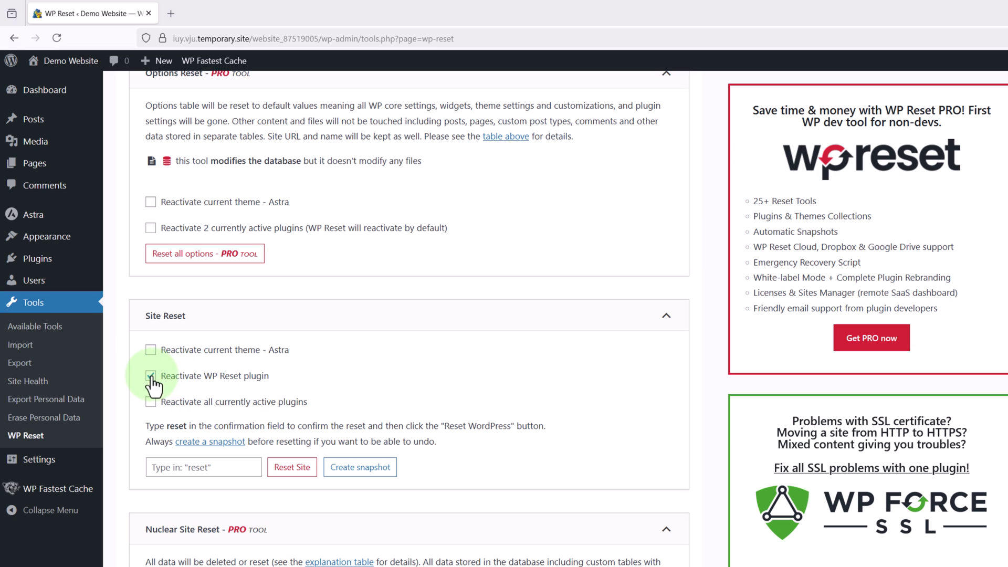
{"action": "left_click", "coordinate": [243, 371]}
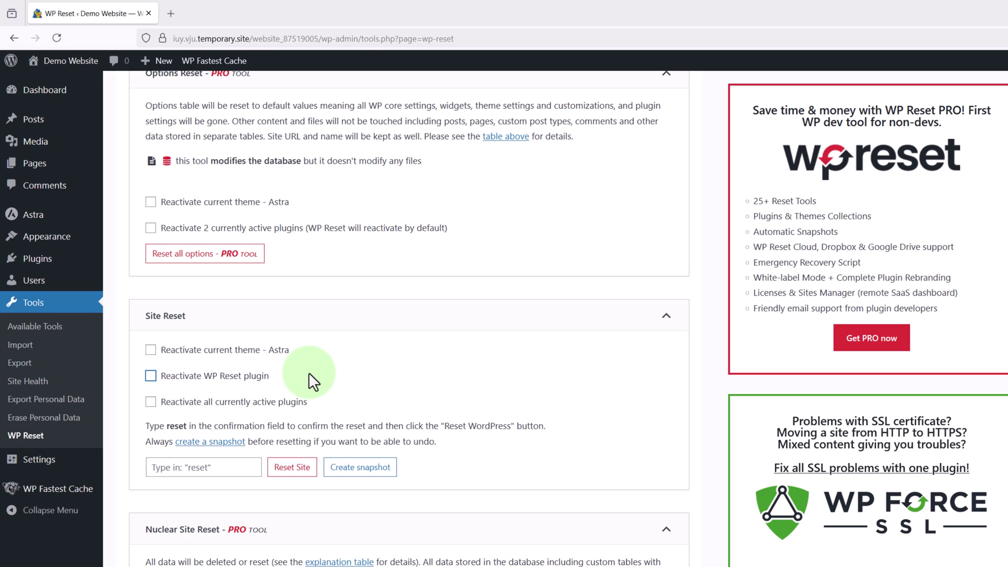
{"action": "left_click", "coordinate": [216, 466]}
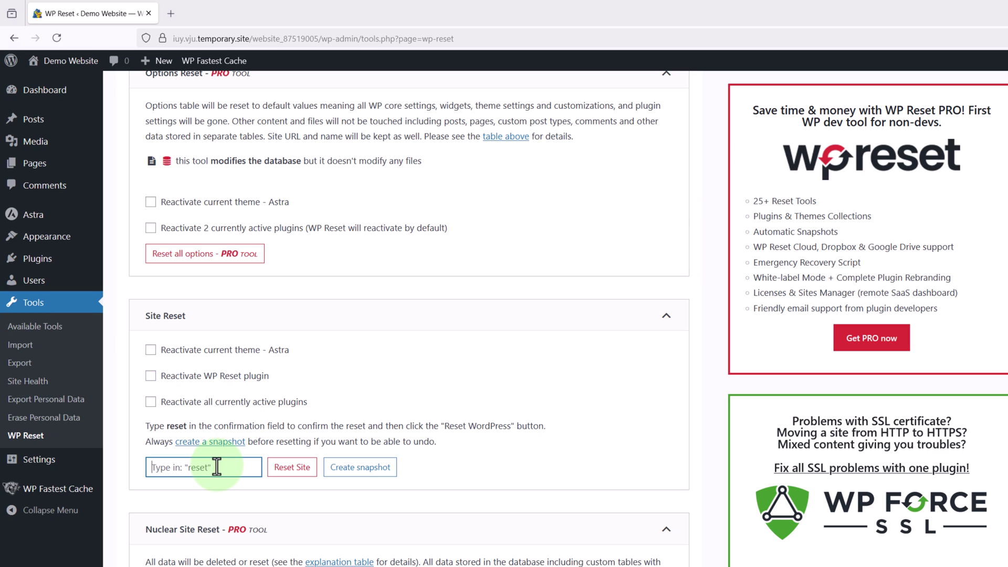
{"action": "type", "text": "reset"}
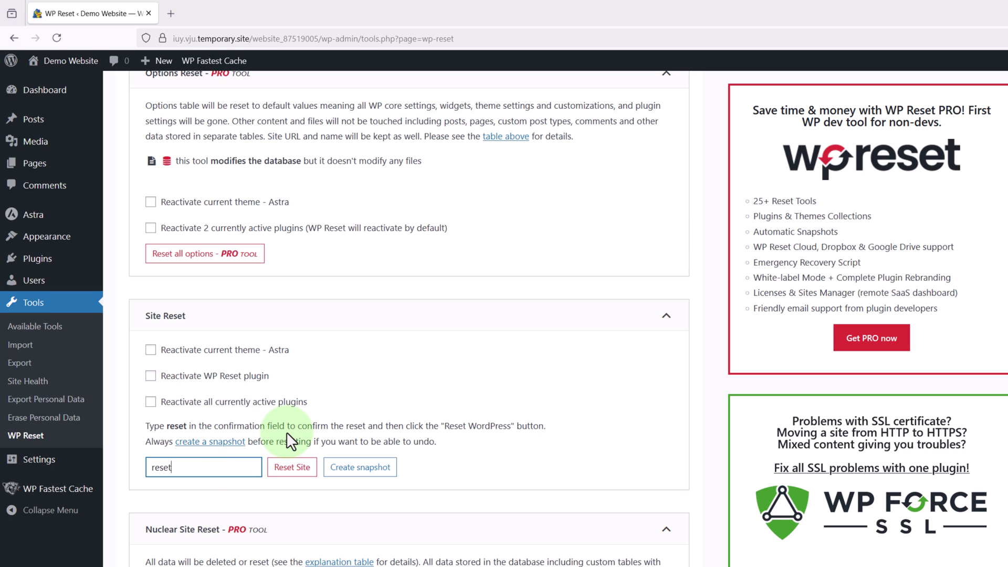
{"action": "left_click", "coordinate": [289, 466]}
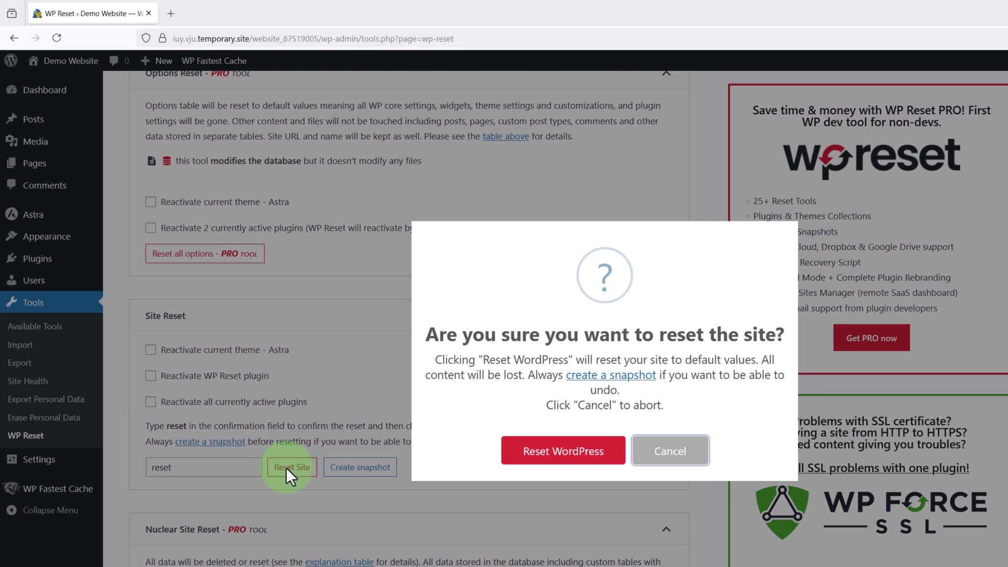
{"action": "left_click", "coordinate": [525, 451]}
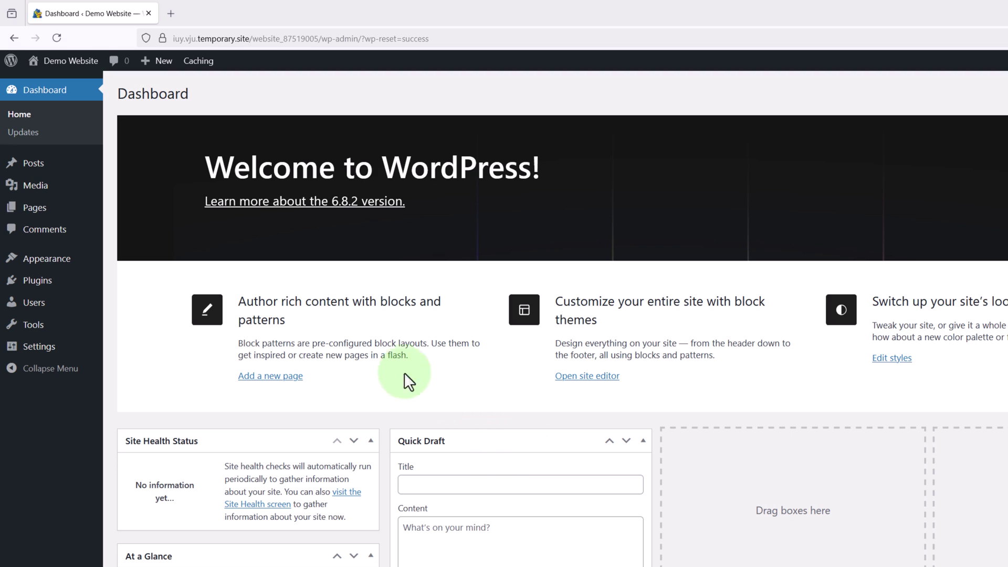
Step: Visit the Demo Website front end to see the default Hello world! blog
{"action": "left_click", "coordinate": [100, 66]}
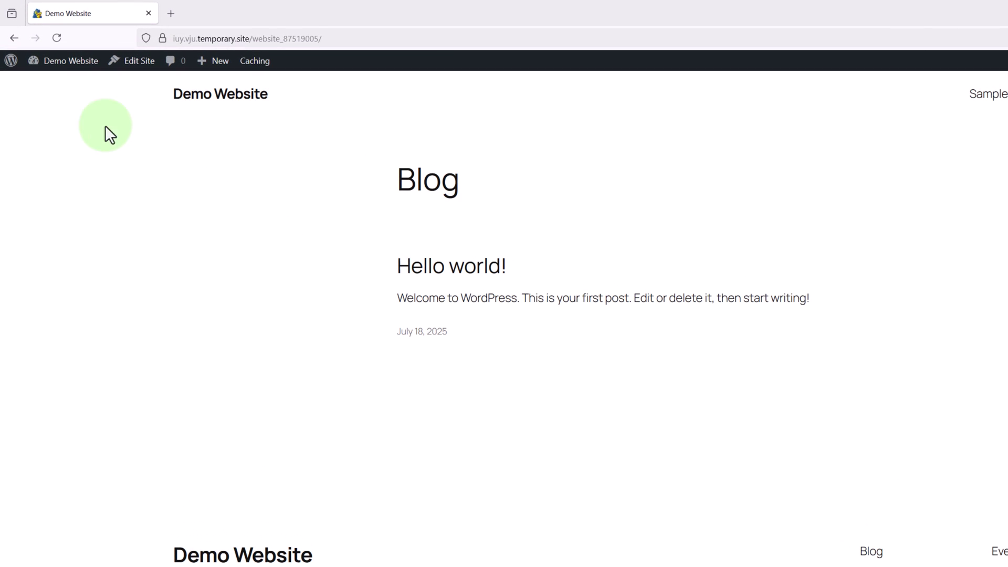
Step: Reactivate the WP Reset plugin from the installed plugins list
{"action": "left_click", "coordinate": [86, 78]}
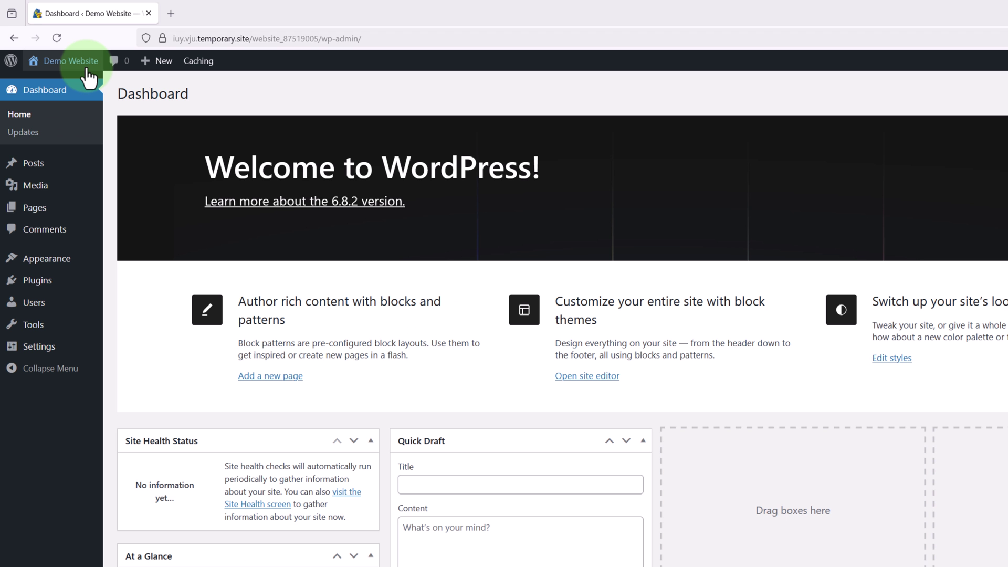
{"action": "left_click", "coordinate": [42, 284]}
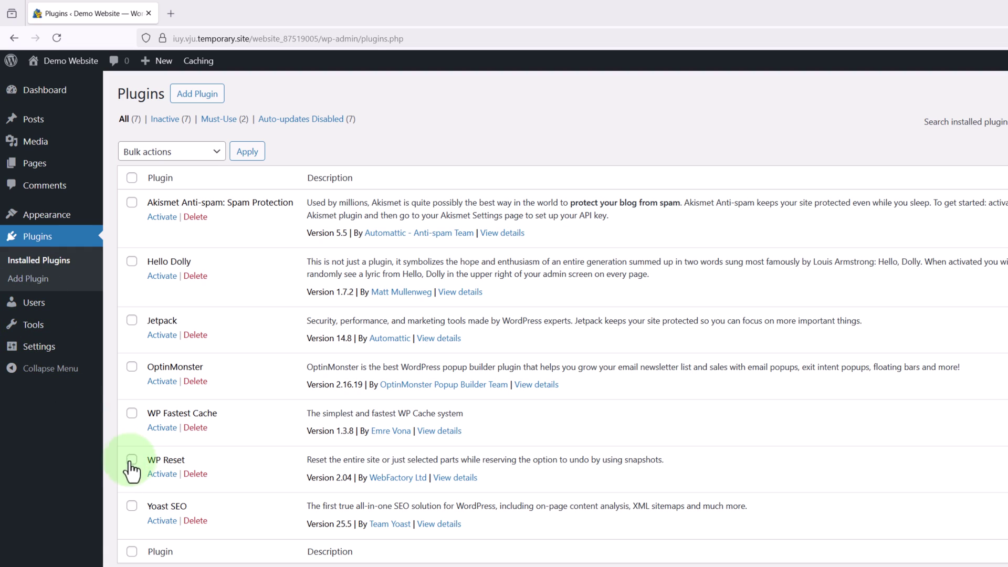
{"action": "left_click", "coordinate": [158, 478]}
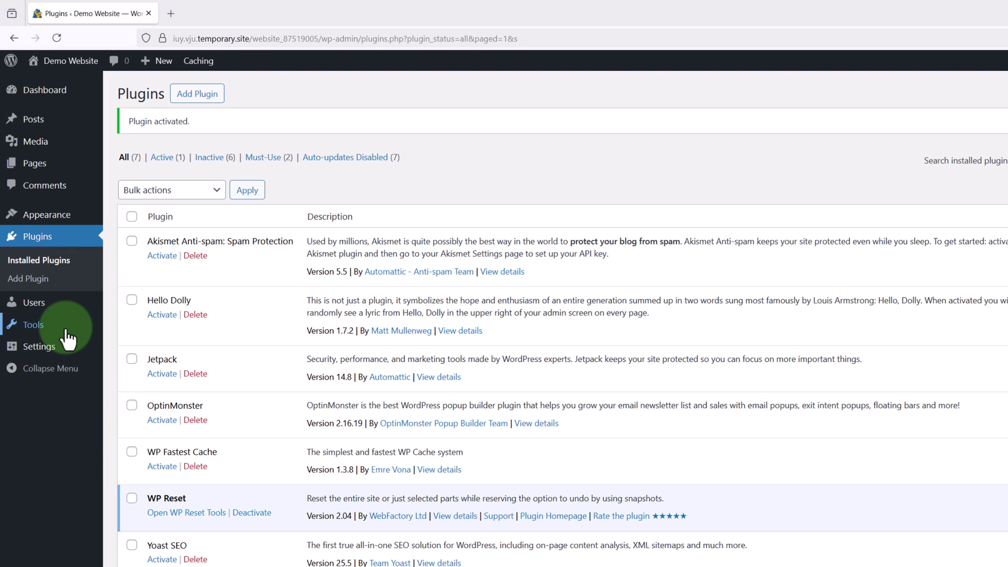
Step: Restore the 'website backup' snapshot from WP Reset's Snapshots section
{"action": "mouse_move", "coordinate": [62, 328]}
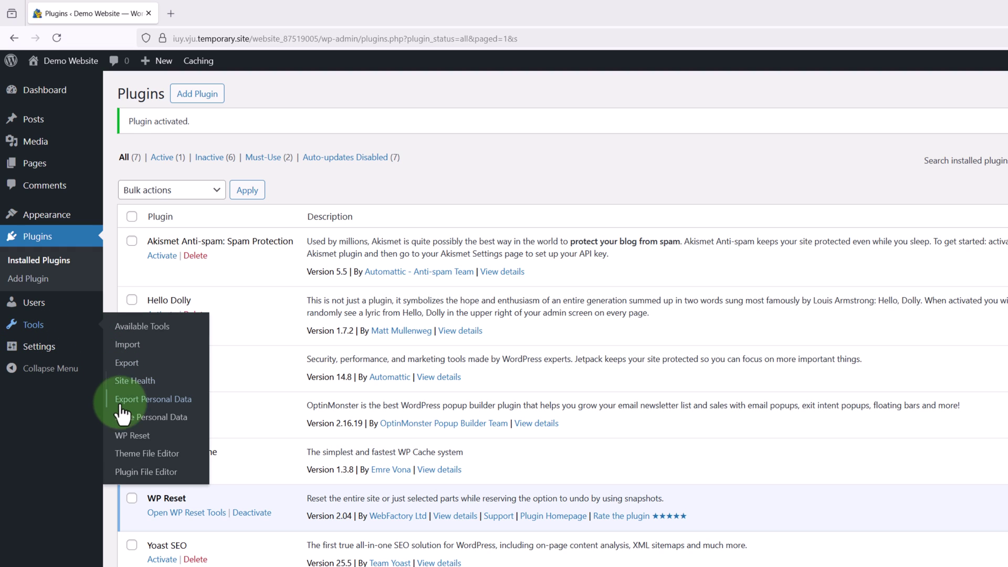
{"action": "left_click", "coordinate": [121, 437]}
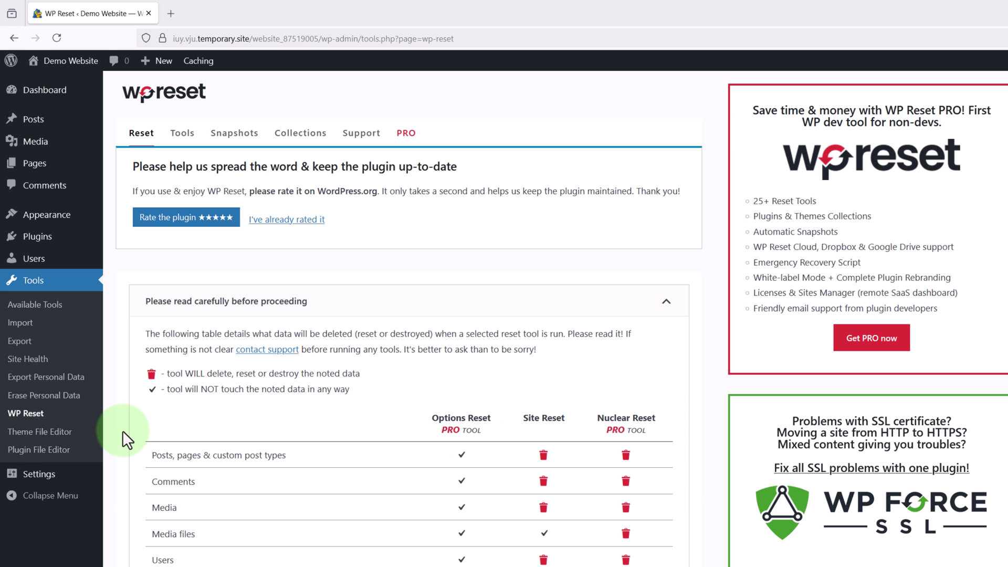
{"action": "left_click", "coordinate": [231, 136]}
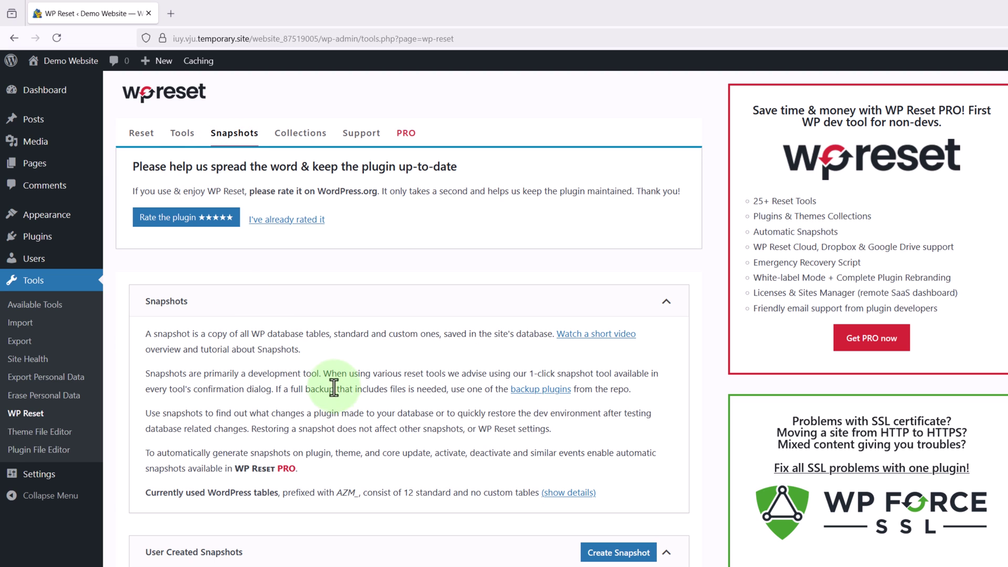
{"action": "scroll", "coordinate": [360, 400], "scroll_direction": "down", "scroll_amount": 2}
{"action": "scroll", "coordinate": [360, 400], "scroll_direction": "down", "scroll_amount": 2}
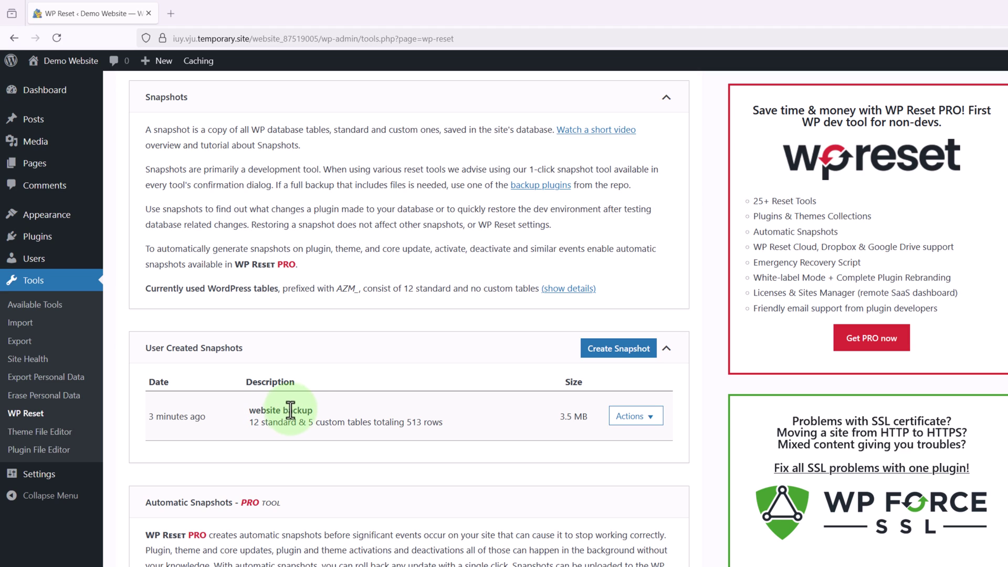
{"action": "left_click", "coordinate": [622, 418]}
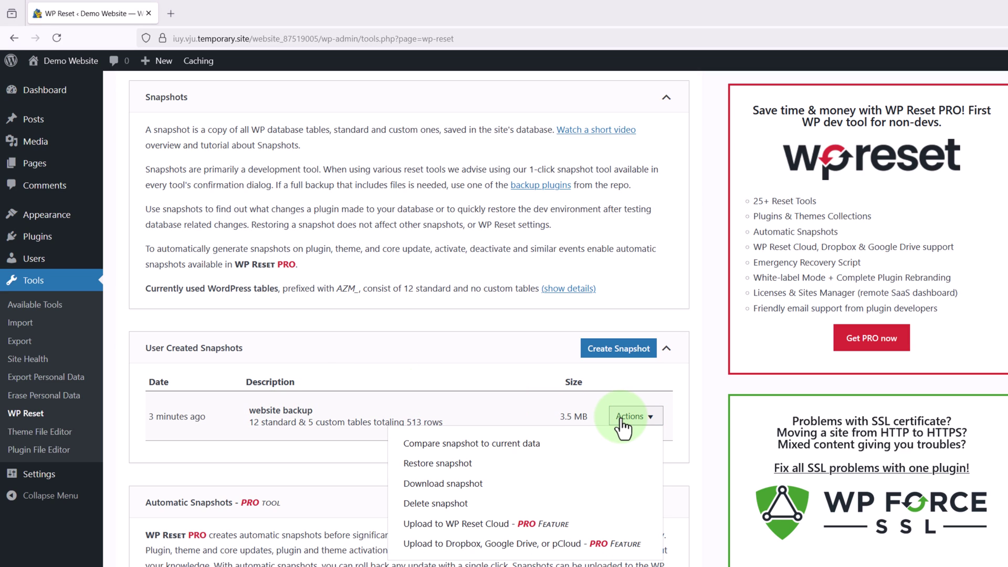
{"action": "left_click", "coordinate": [462, 464]}
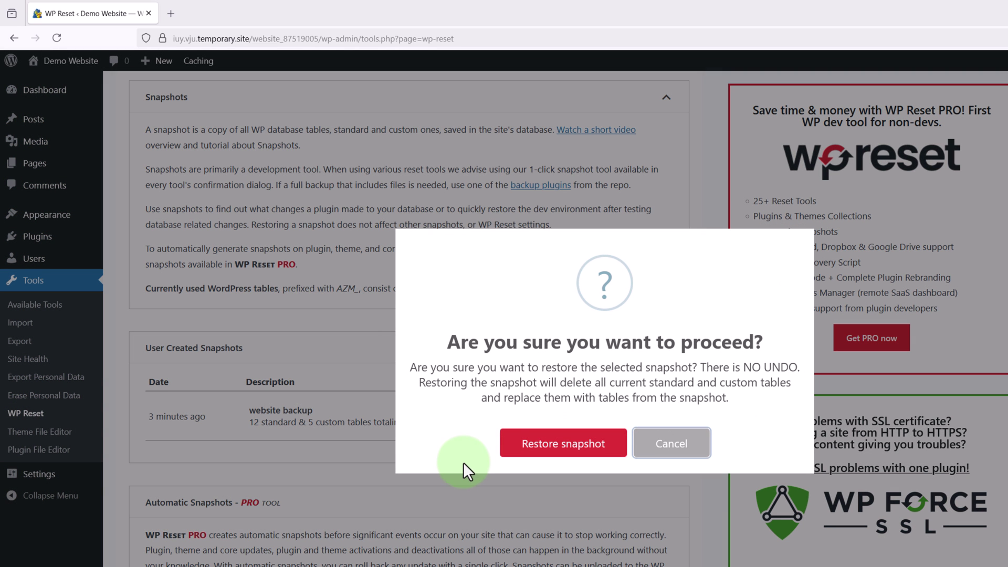
{"action": "left_click", "coordinate": [531, 444]}
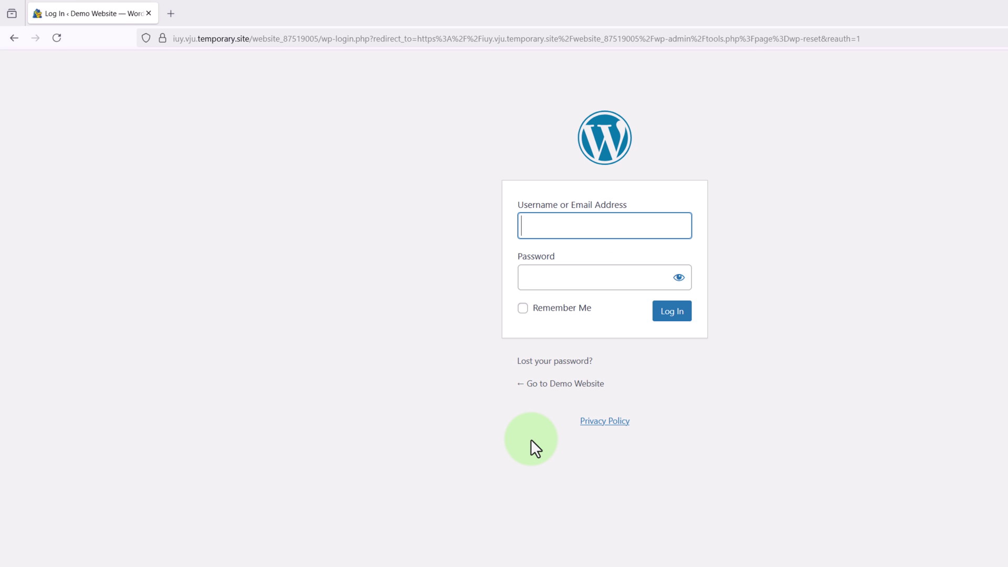
Step: Log in to the admin area with the admin username and password
{"action": "type", "text": "Martie"}
{"action": "key", "text": "Tab"}
{"action": "type", "text": "p"}
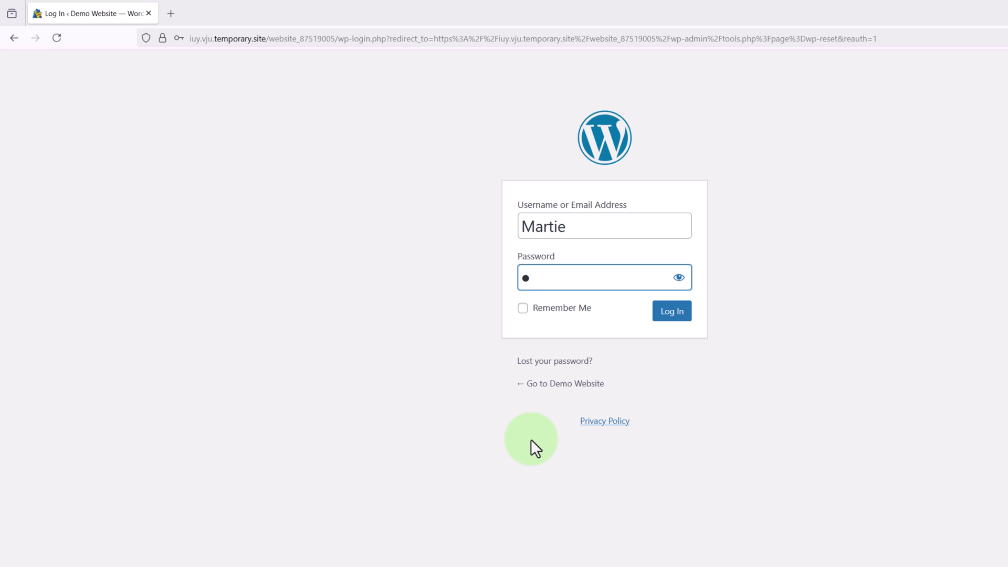
{"action": "type", "text": "assword12345"}
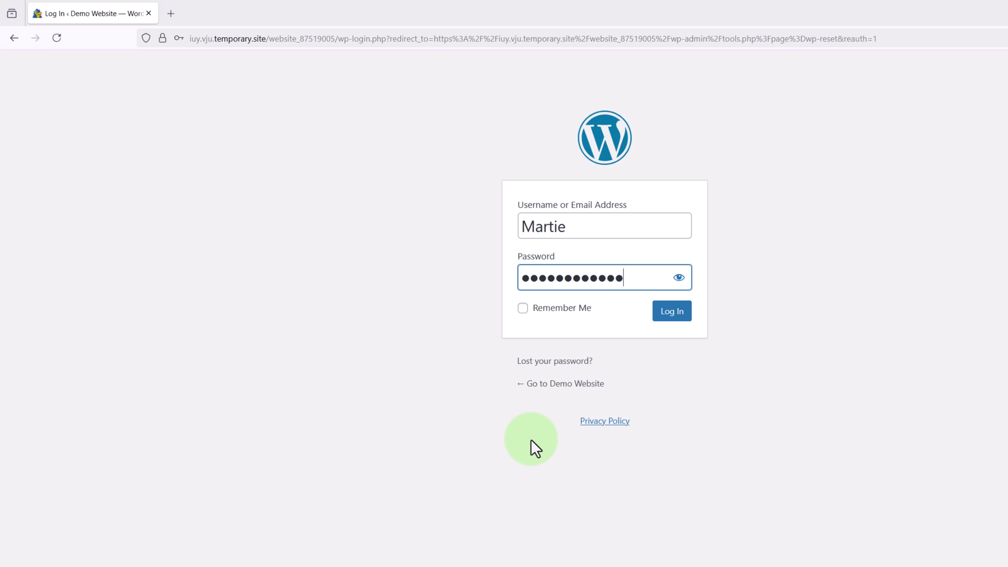
{"action": "left_click", "coordinate": [658, 320]}
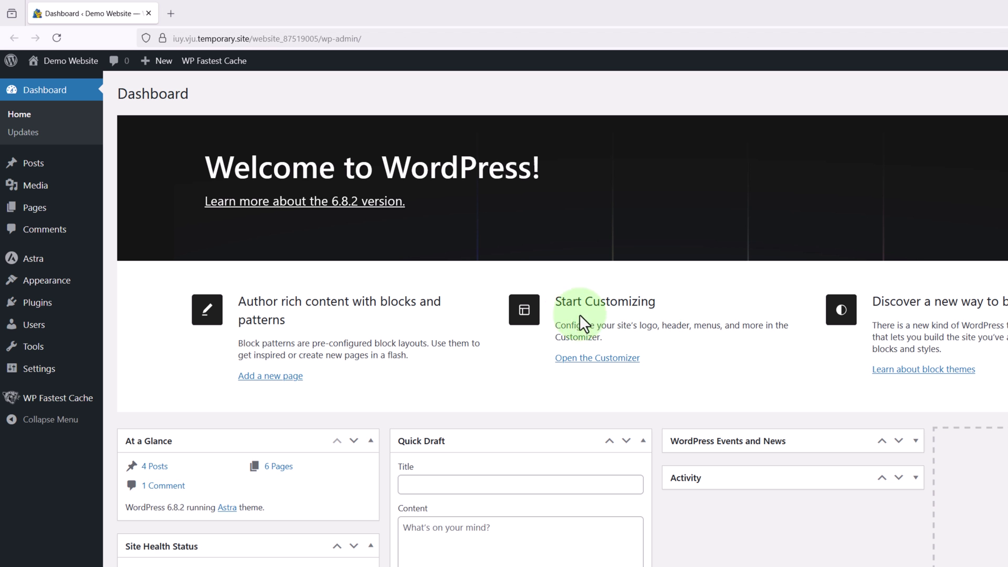
Step: Visit the Demo Website front end to check the restored Astra design
{"action": "left_click", "coordinate": [91, 63]}
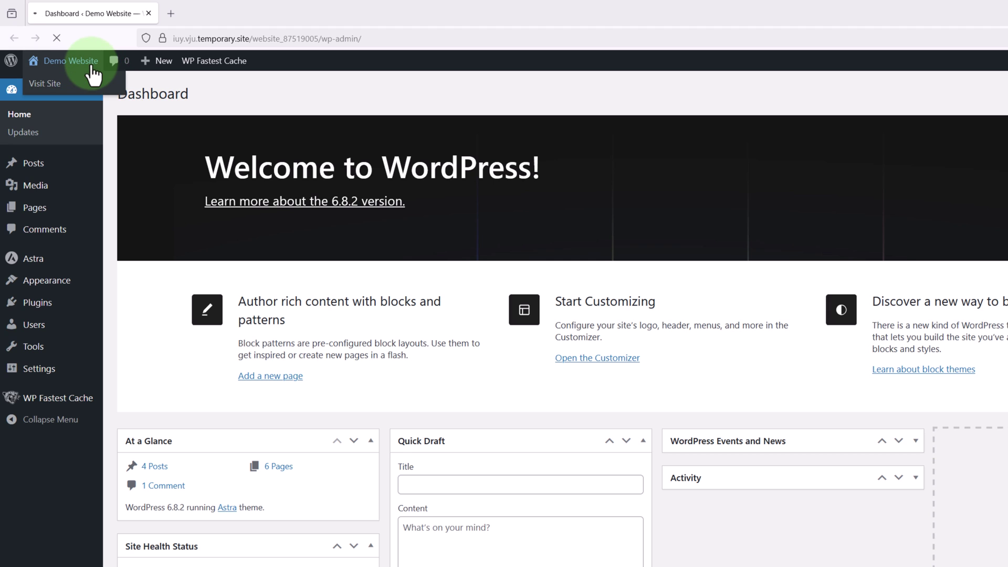